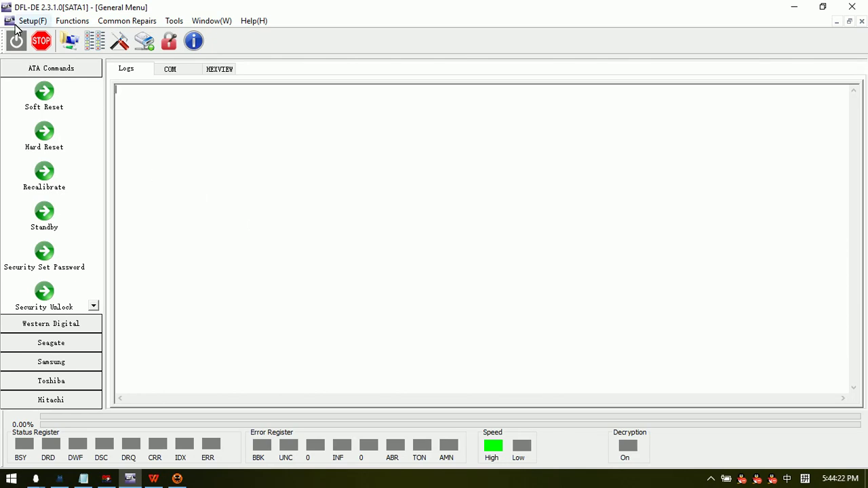
- Power on and detect the source drive, then start a new project using it as source
{"action": "left_click", "coordinate": [16, 41]}
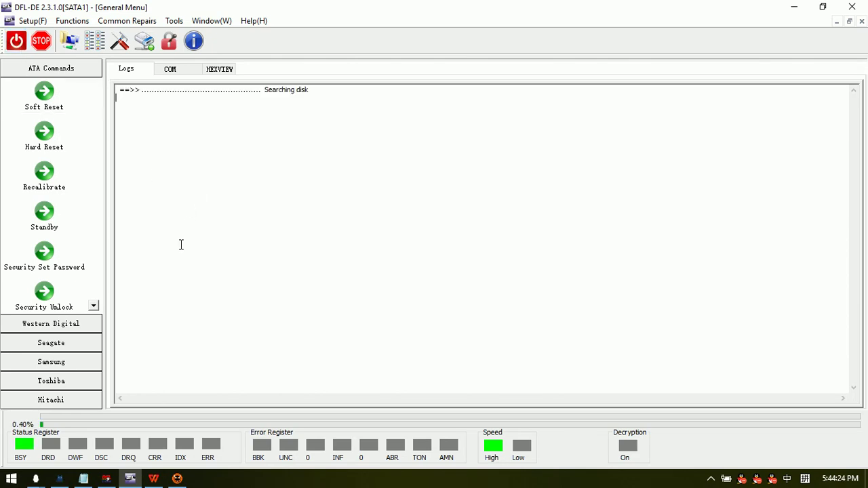
{"action": "left_click", "coordinate": [68, 325]}
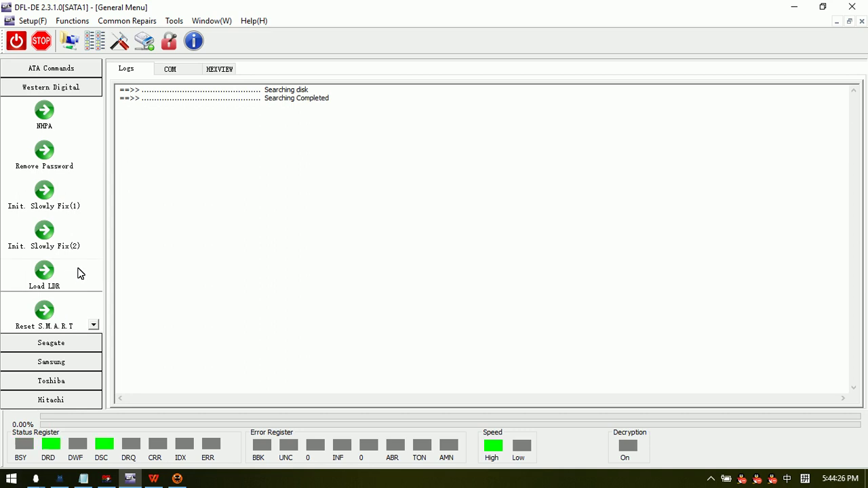
{"action": "left_click", "coordinate": [69, 42]}
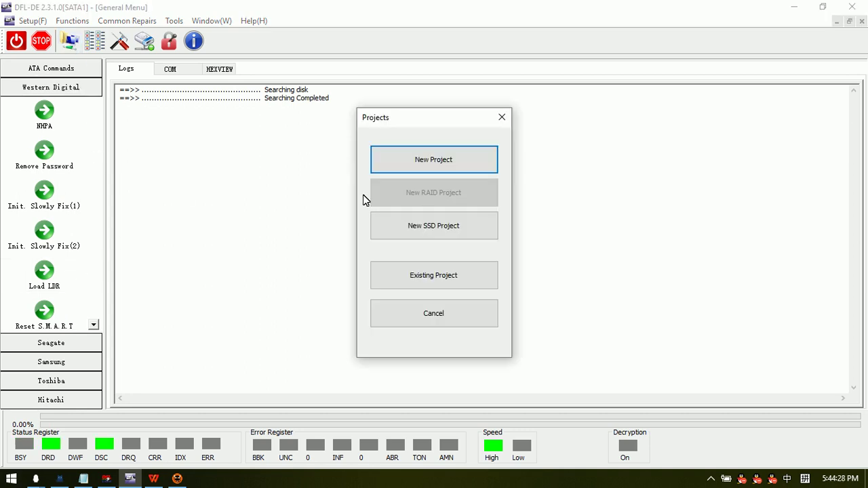
{"action": "left_click", "coordinate": [448, 163]}
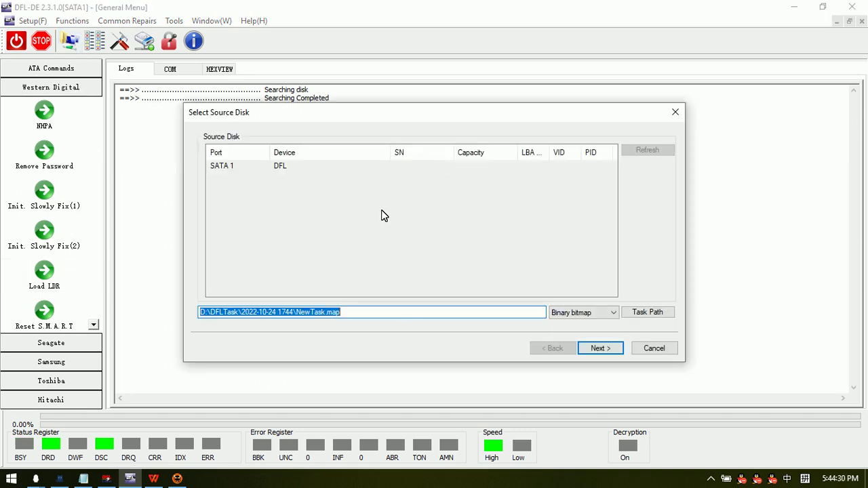
- Choose Disk Image mode and select the Msft Virtual Disk as the target
{"action": "left_click", "coordinate": [600, 351]}
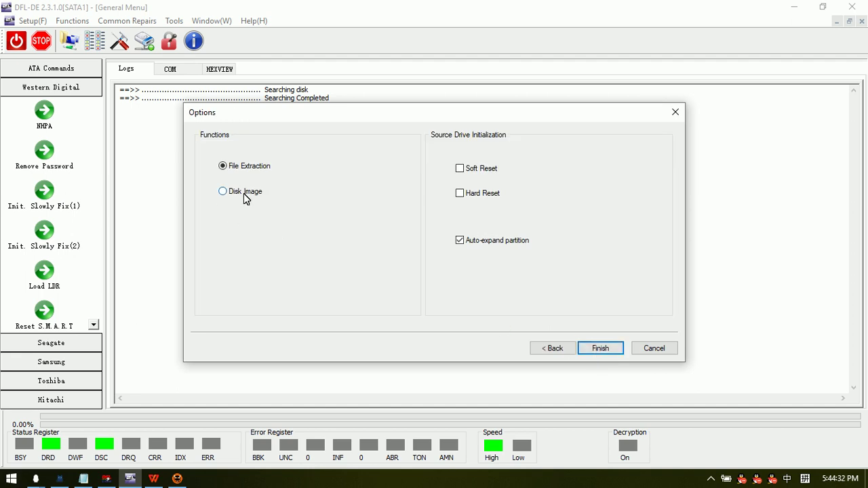
{"action": "left_click", "coordinate": [244, 193]}
{"action": "left_click", "coordinate": [601, 349]}
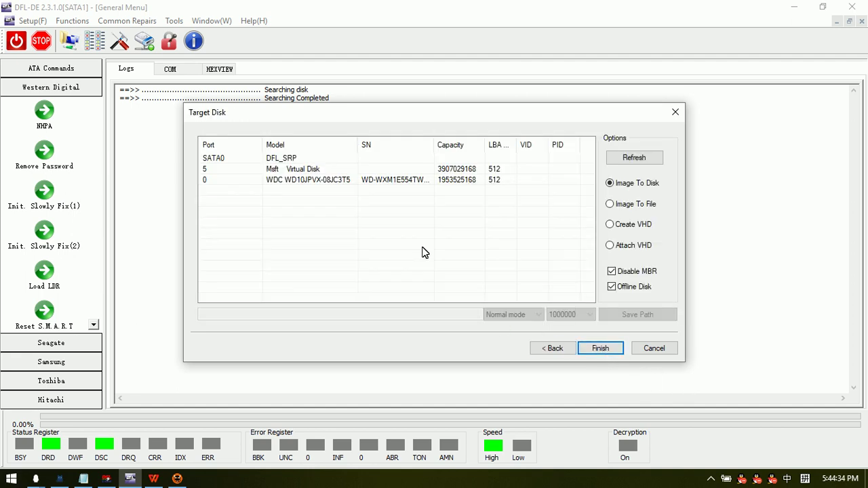
{"action": "left_click", "coordinate": [318, 170]}
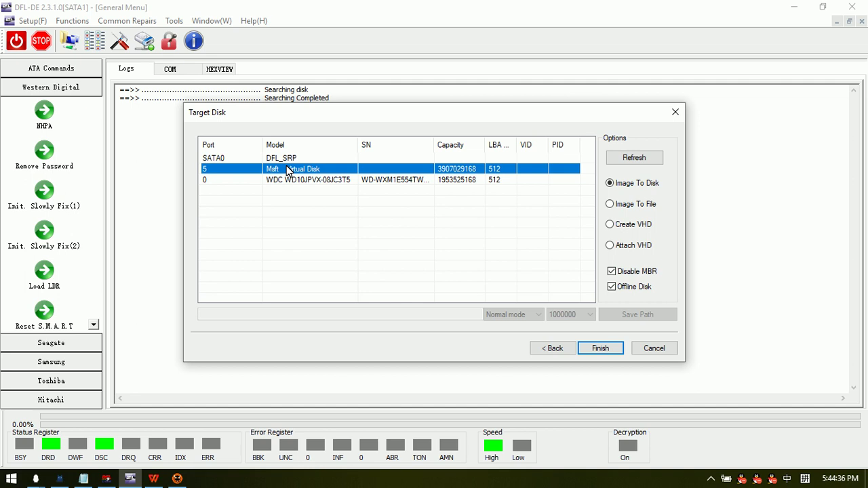
- Finish the project setup so the Msft Virtual Disk target is initialized
{"action": "left_click", "coordinate": [600, 348]}
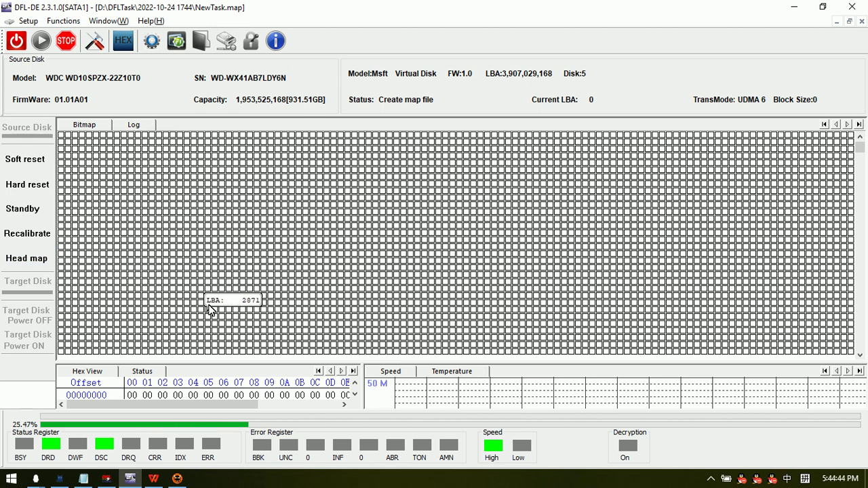
- Enlarge the Hex View and Speed graph panes by raising their splitter
{"action": "left_click_drag", "start_coordinate": [363, 361], "coordinate": [363, 278]}
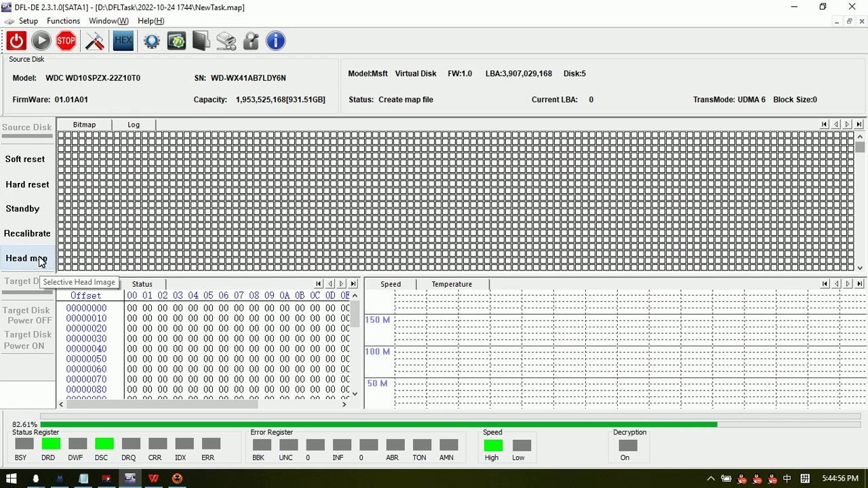
- Set up the head map as Western Digital WD ROYL SMR, loading T2 data from 190.rpm
{"action": "left_click", "coordinate": [39, 261]}
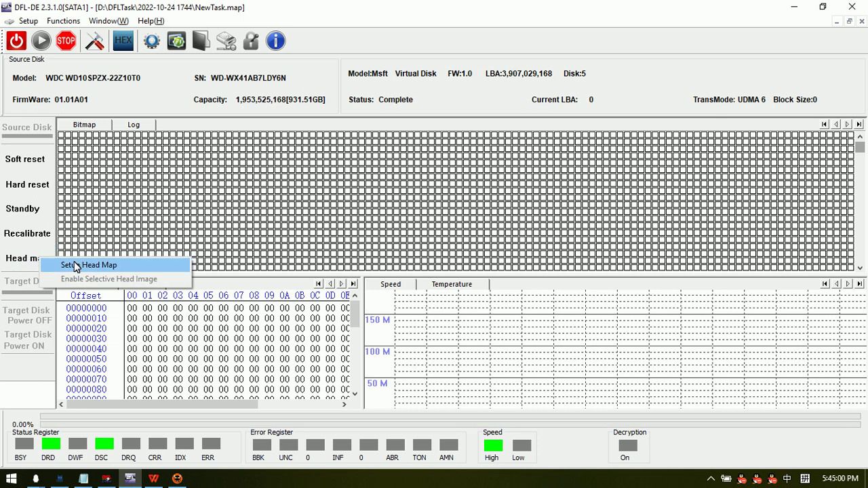
{"action": "left_click", "coordinate": [88, 265]}
{"action": "left_click", "coordinate": [285, 209]}
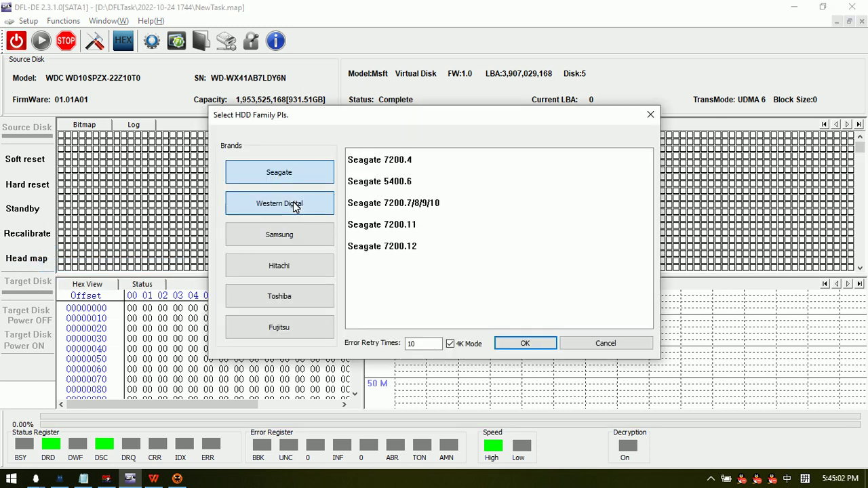
{"action": "double_click", "coordinate": [392, 226]}
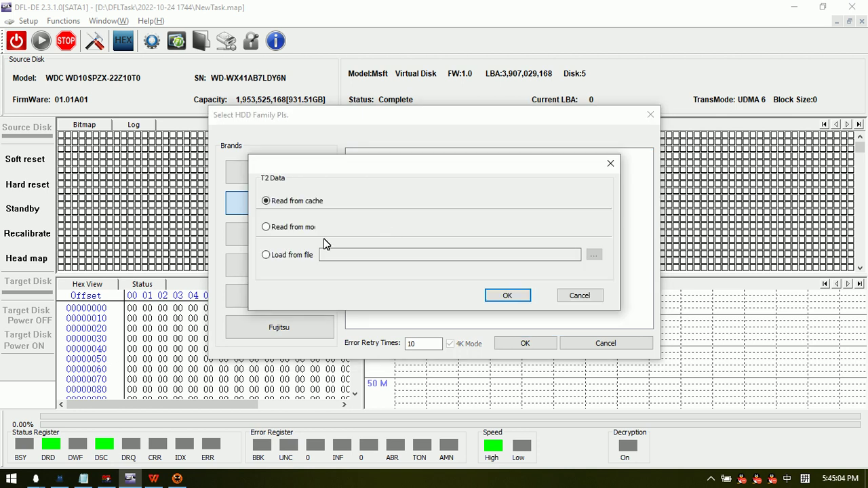
{"action": "left_click", "coordinate": [286, 259]}
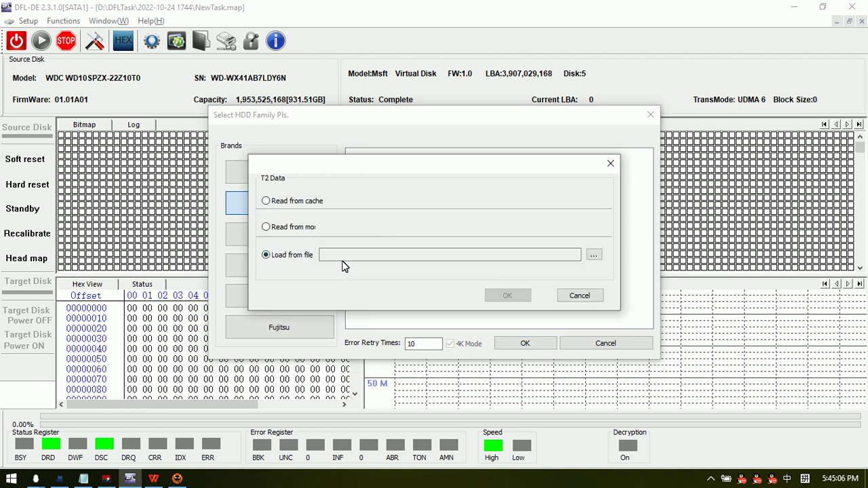
{"action": "left_click", "coordinate": [594, 256]}
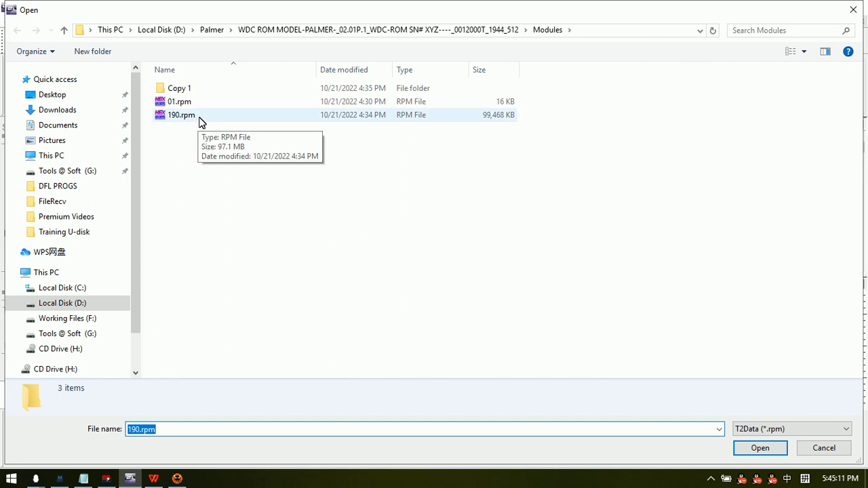
{"action": "double_click", "coordinate": [200, 122]}
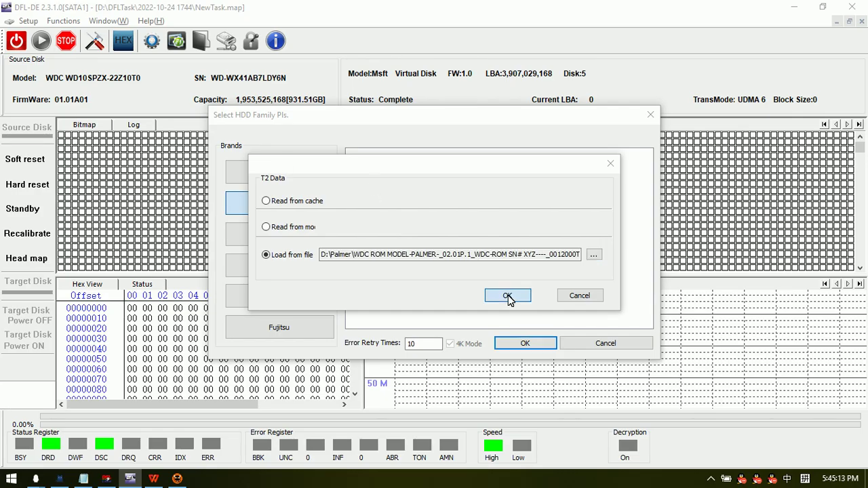
{"action": "left_click", "coordinate": [508, 297]}
- Confirm the WD ROYL SMR family and build the head map to Complete with block size 128
{"action": "left_click", "coordinate": [527, 342]}
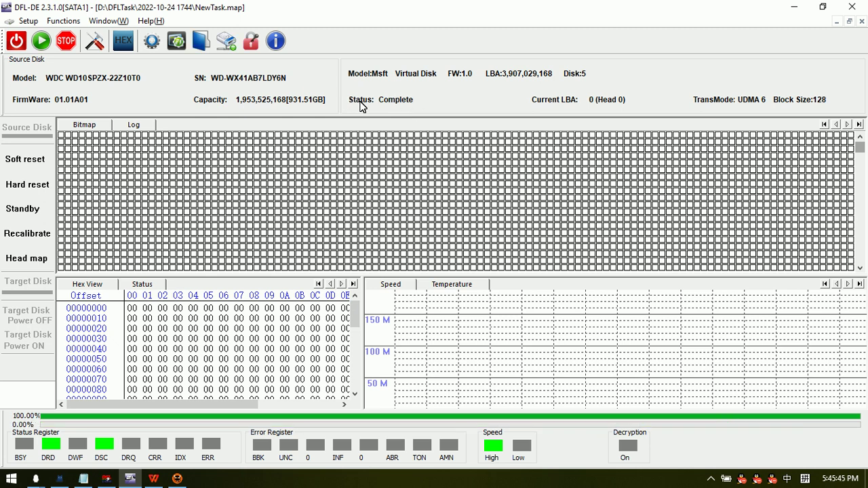
- Enable selective head imaging with Head 0 checked and Head 1 excluded
{"action": "left_click", "coordinate": [31, 264]}
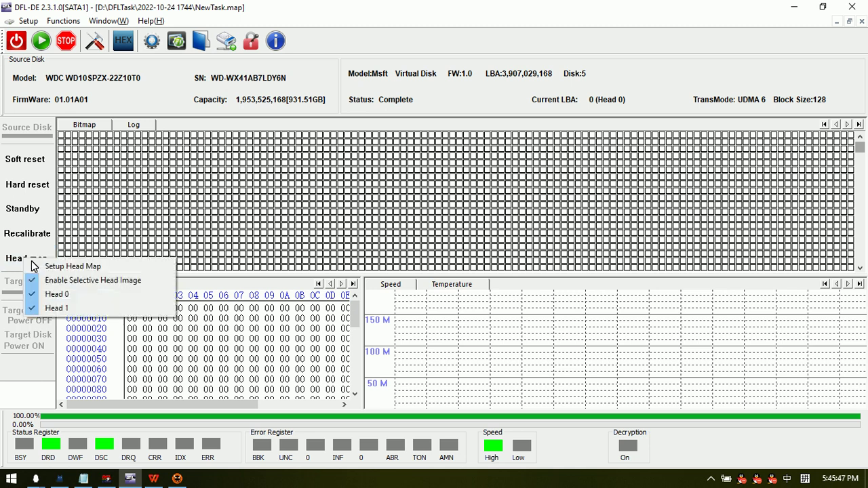
{"action": "left_click", "coordinate": [69, 296]}
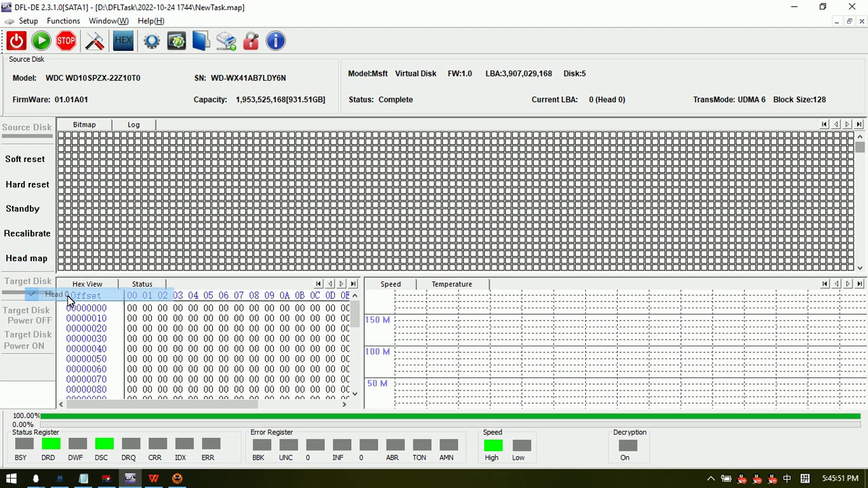
{"action": "left_click", "coordinate": [38, 261]}
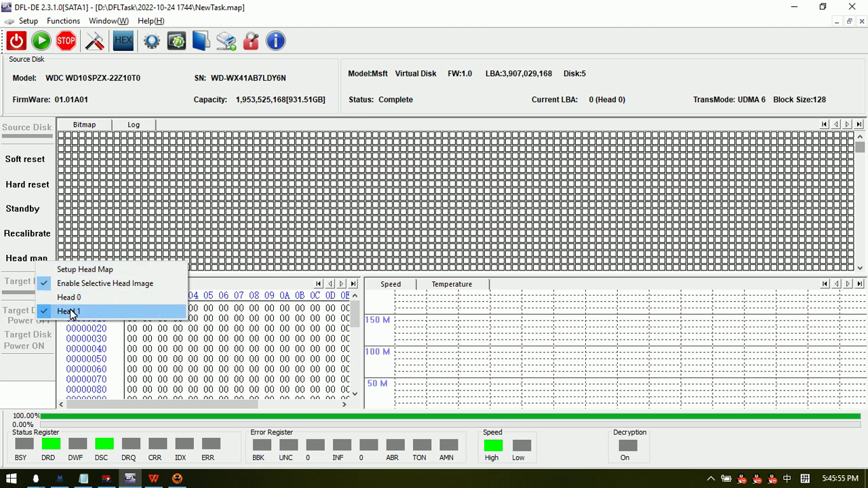
{"action": "left_click", "coordinate": [72, 314]}
{"action": "left_click", "coordinate": [486, 258]}
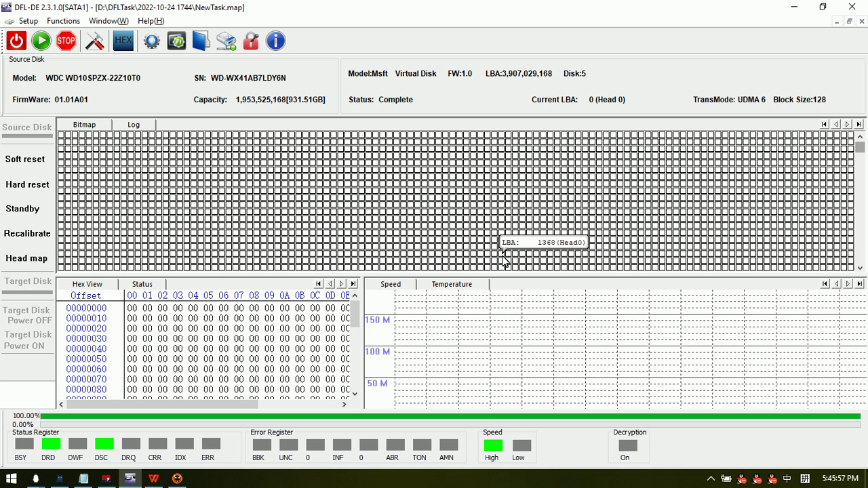
{"action": "left_click", "coordinate": [25, 262]}
{"action": "left_click", "coordinate": [72, 298]}
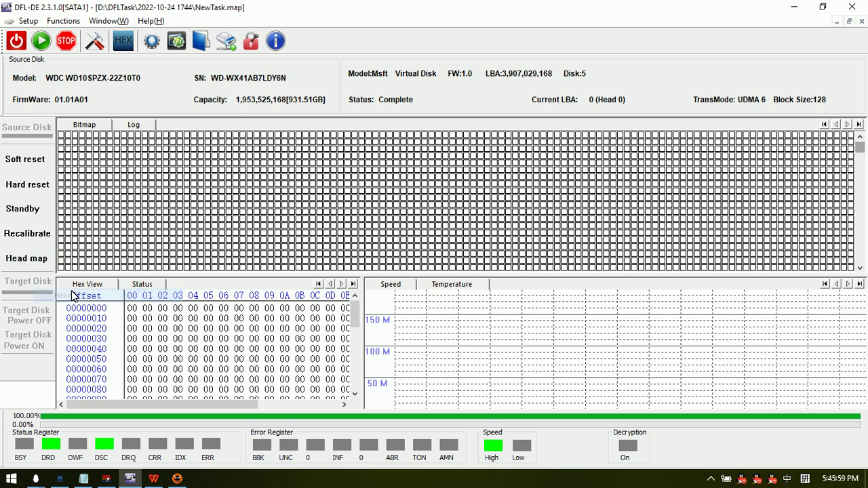
{"action": "left_click", "coordinate": [36, 263]}
{"action": "left_click", "coordinate": [72, 312]}
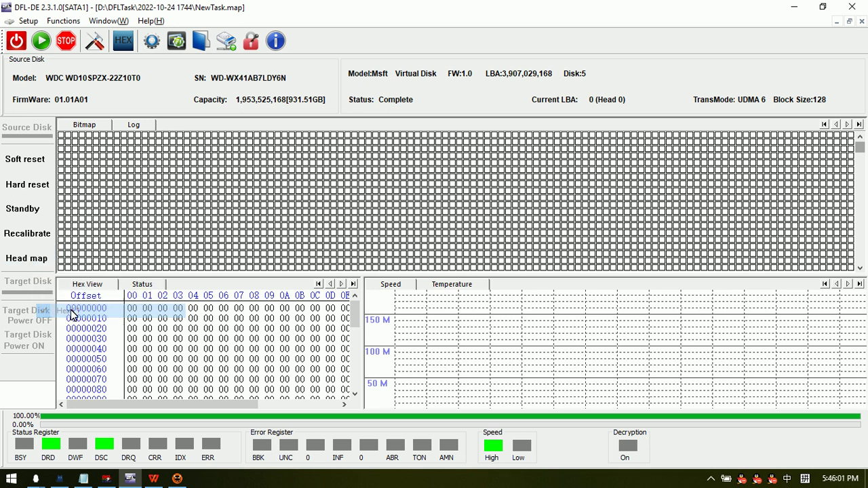
{"action": "left_click", "coordinate": [38, 263]}
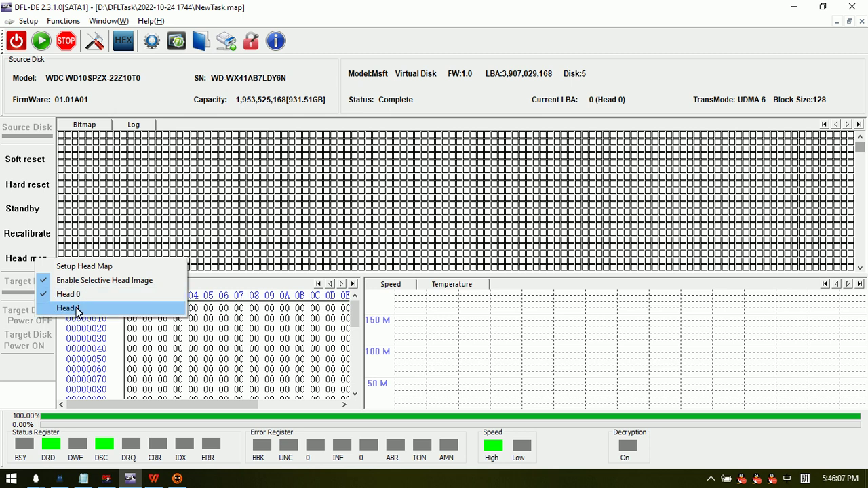
{"action": "left_click", "coordinate": [122, 201]}
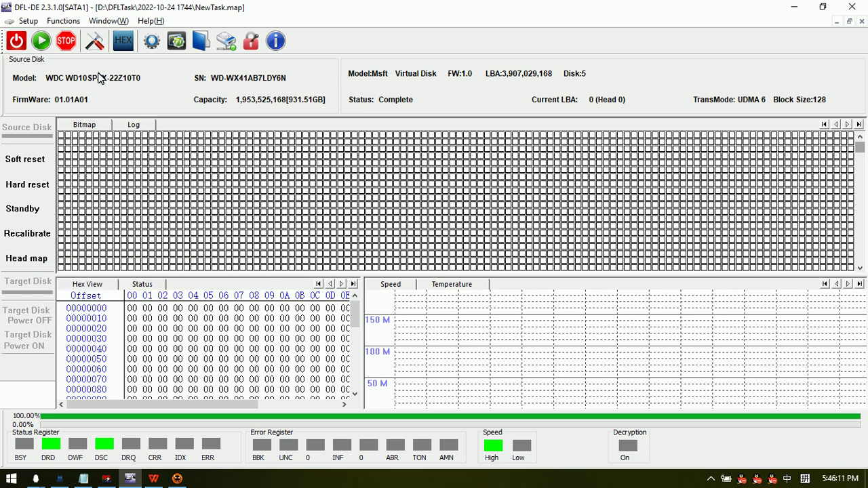
- Open Settings on the Set Head Map tab and reacquire the head map from the drive
{"action": "left_click", "coordinate": [94, 40]}
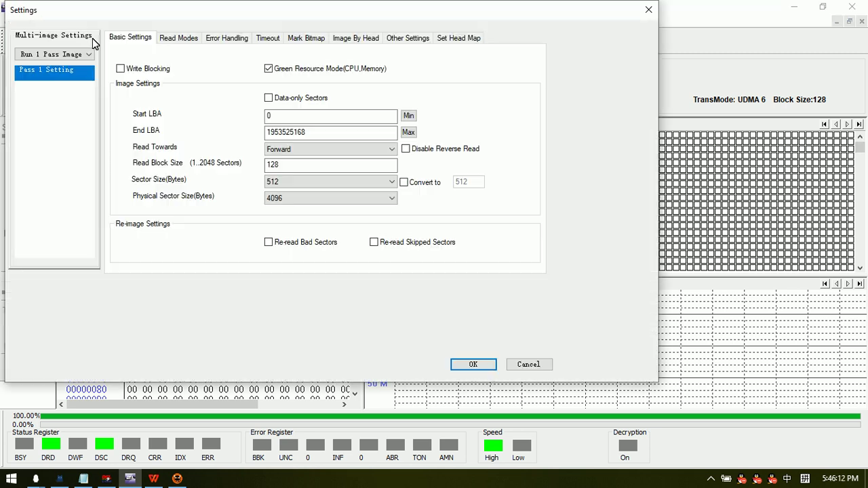
{"action": "left_click", "coordinate": [455, 42]}
{"action": "left_click_drag", "start_coordinate": [269, 11], "coordinate": [350, 31]}
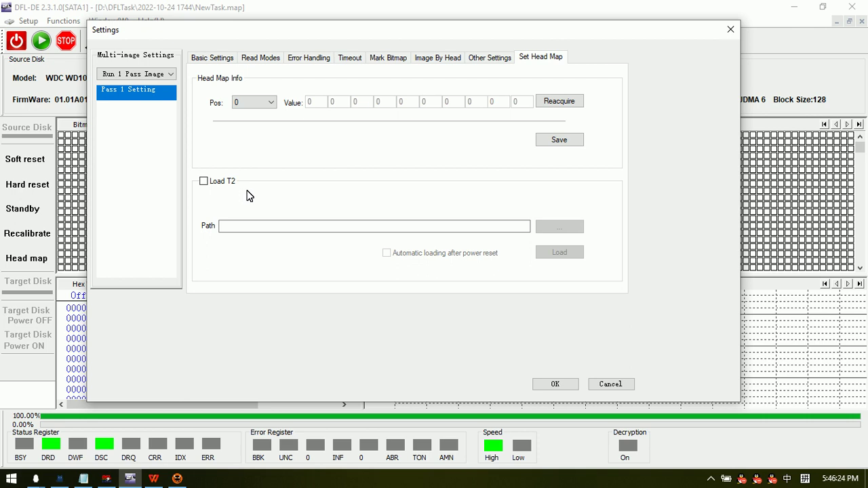
{"action": "left_click", "coordinate": [559, 101]}
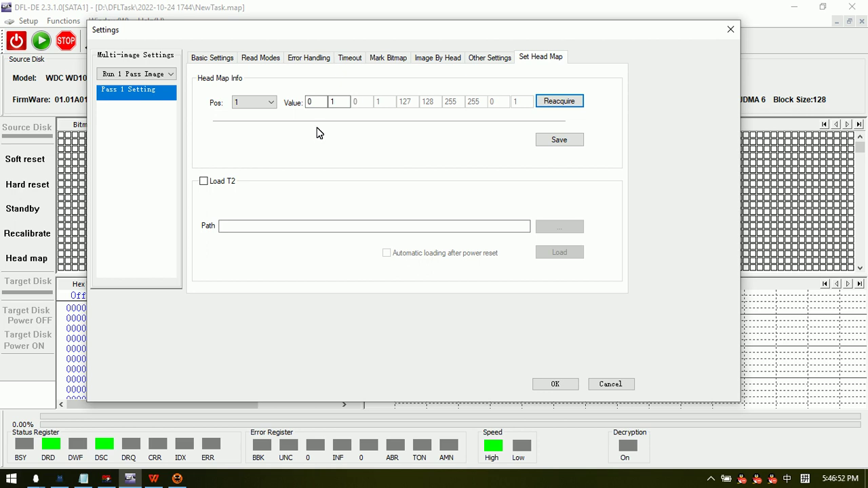
- Tick Load T2 on the Set Head Map tab, then close the Settings dialog
{"action": "left_click", "coordinate": [203, 181]}
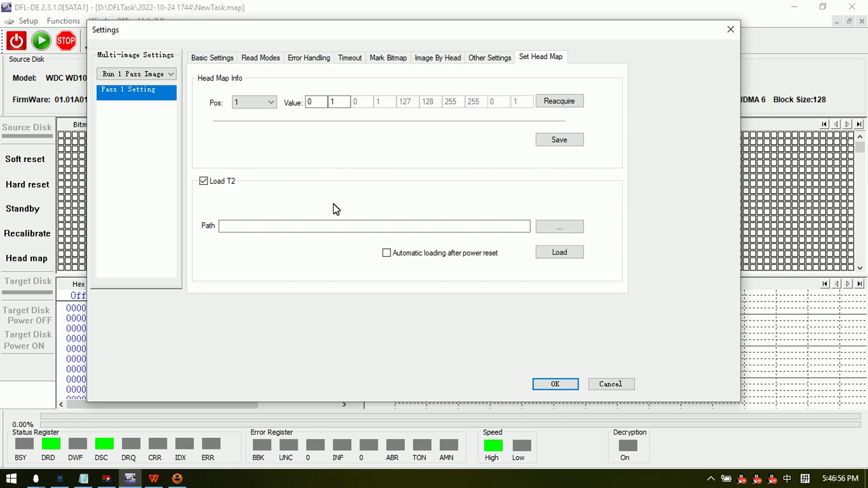
{"action": "left_click_drag", "start_coordinate": [387, 34], "coordinate": [367, 64]}
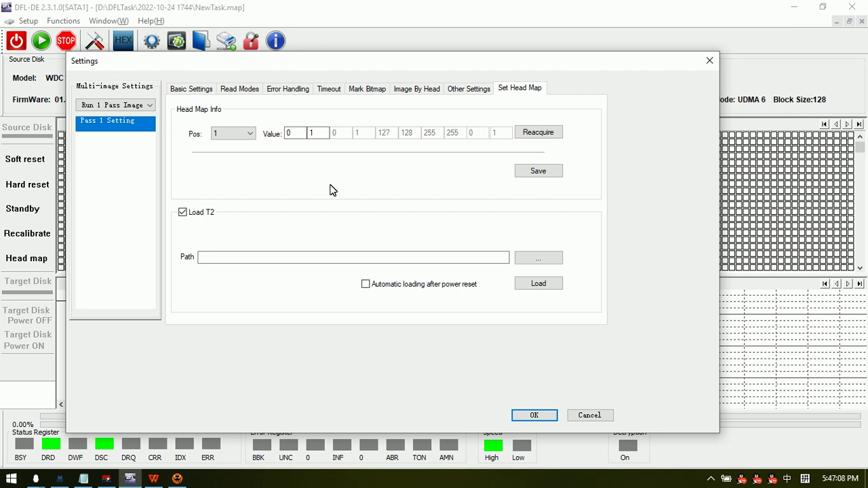
{"action": "left_click", "coordinate": [276, 257]}
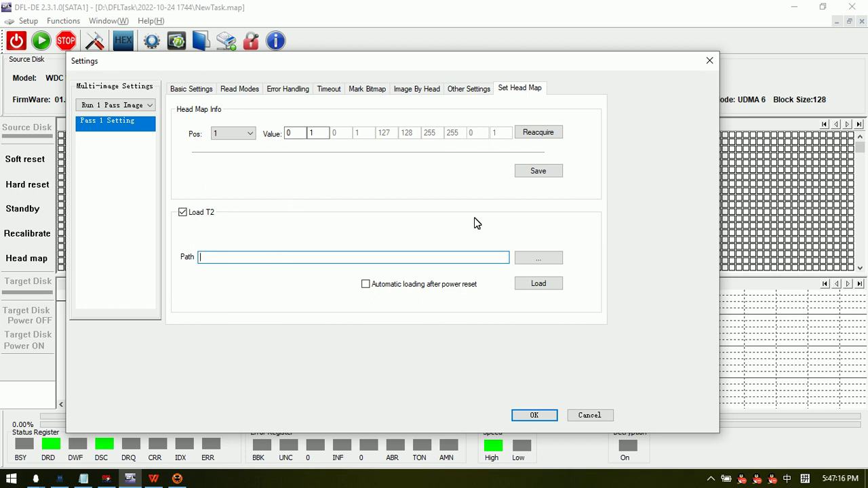
{"action": "left_click", "coordinate": [709, 61]}
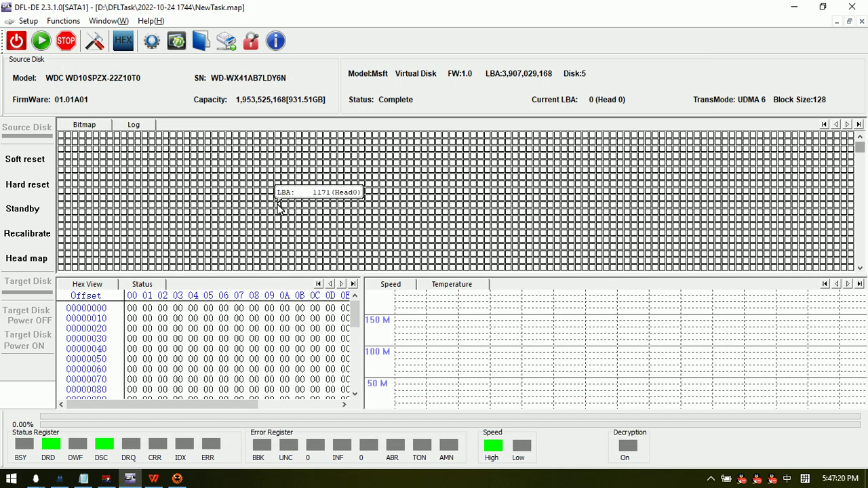